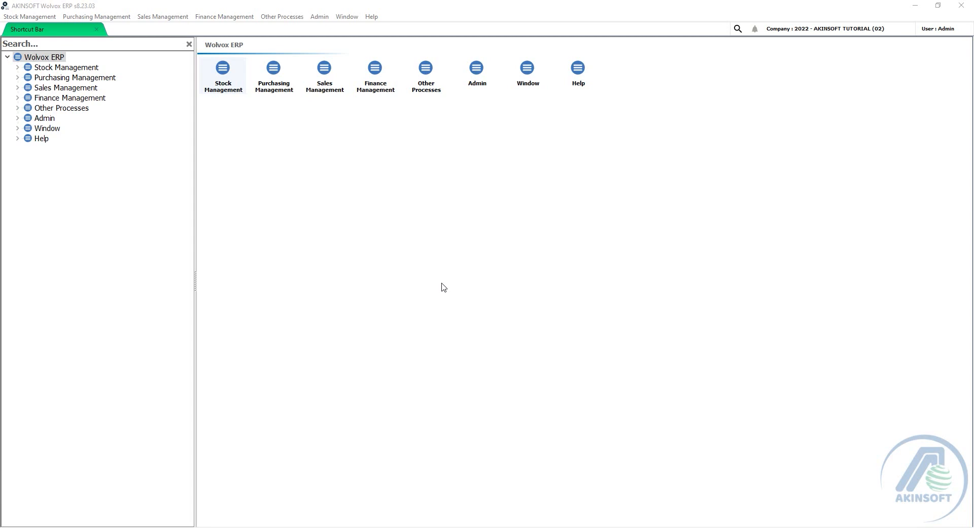
Step: Examine the report groups under Stock Management: Definition Lists, Operation Reports, Inventories and Analyses
click(27, 68)
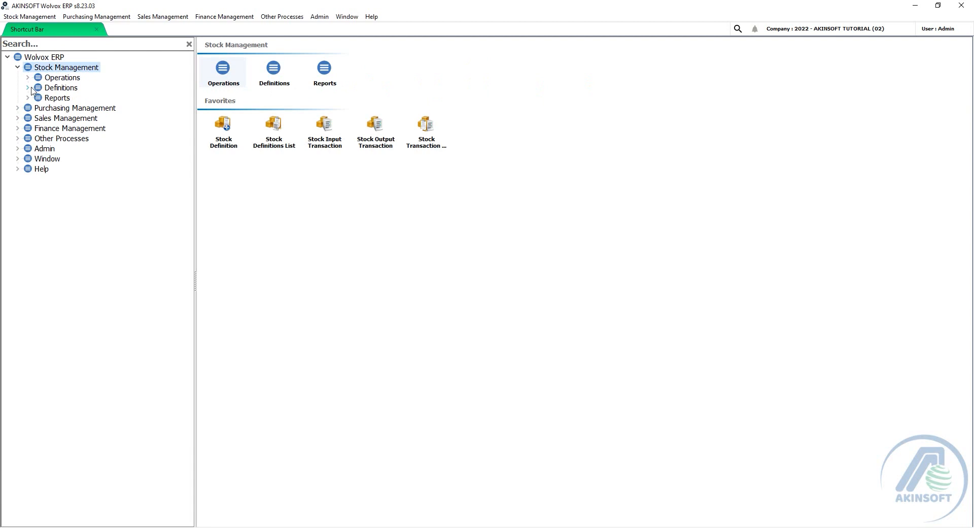
click(28, 97)
click(38, 108)
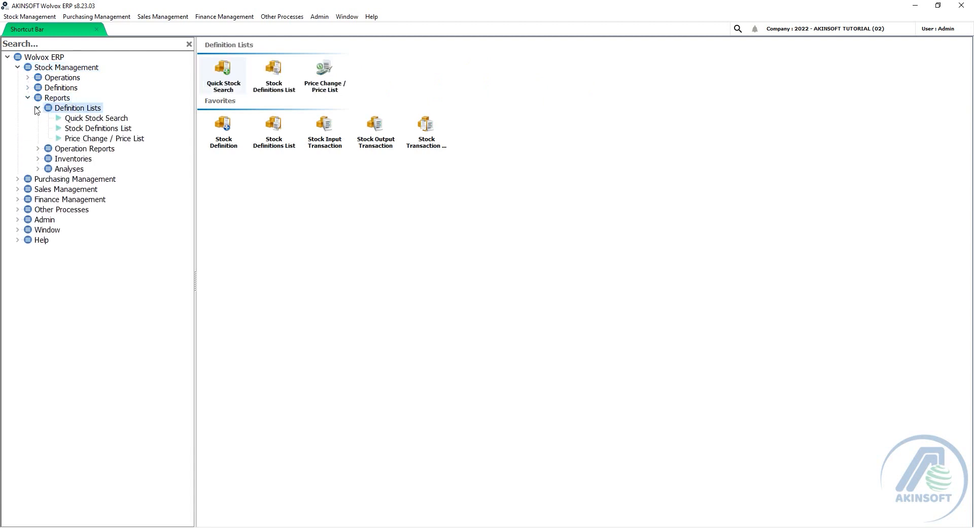
click(37, 109)
click(39, 119)
click(40, 121)
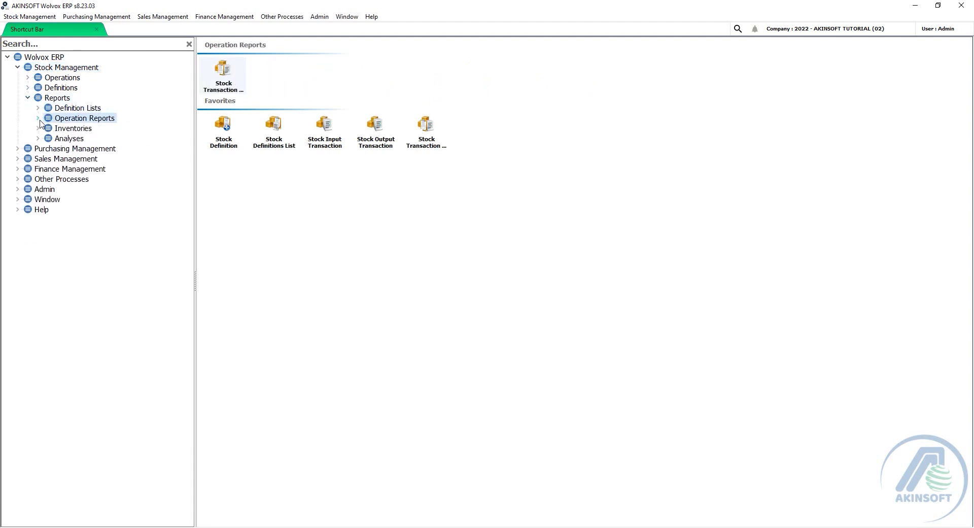
click(40, 127)
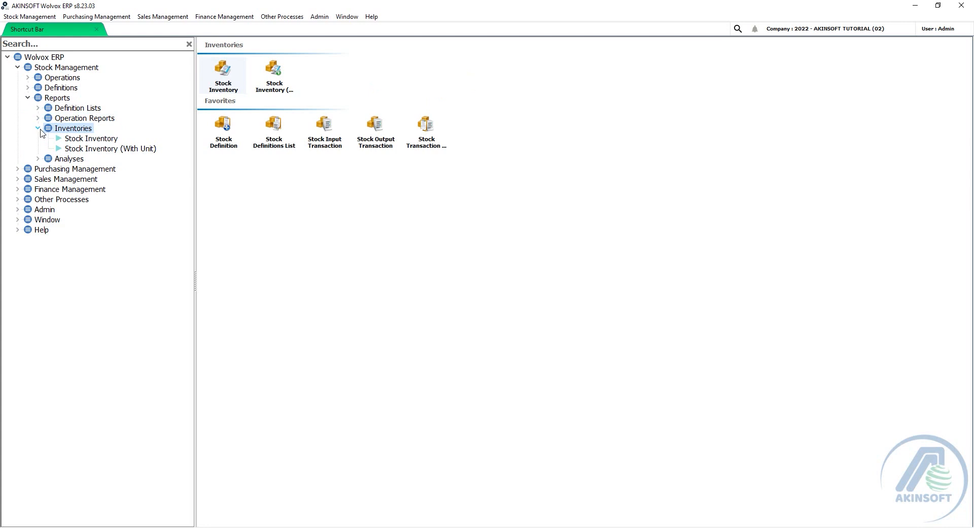
click(40, 129)
click(38, 139)
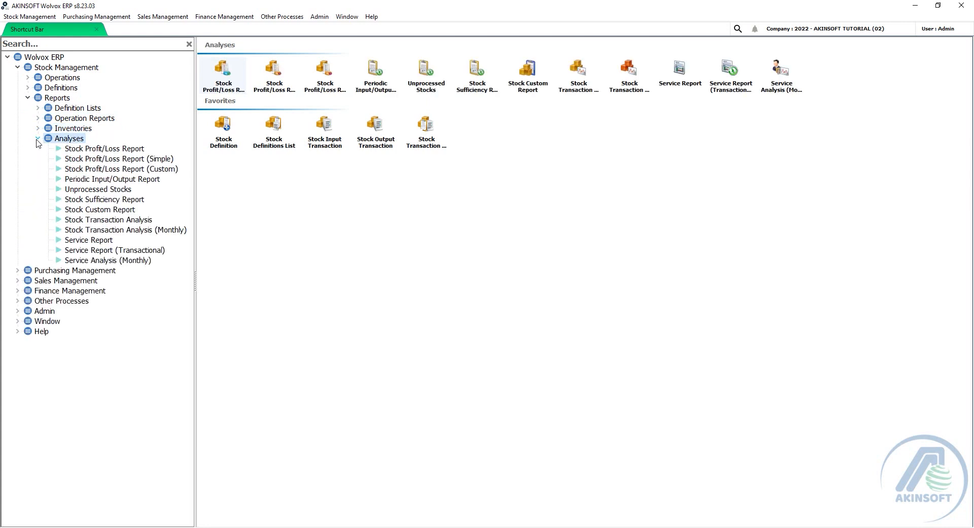
click(37, 139)
Step: Expand the Reports branches of Purchasing Management, Sales Management and Finance Management in the module tree
click(24, 149)
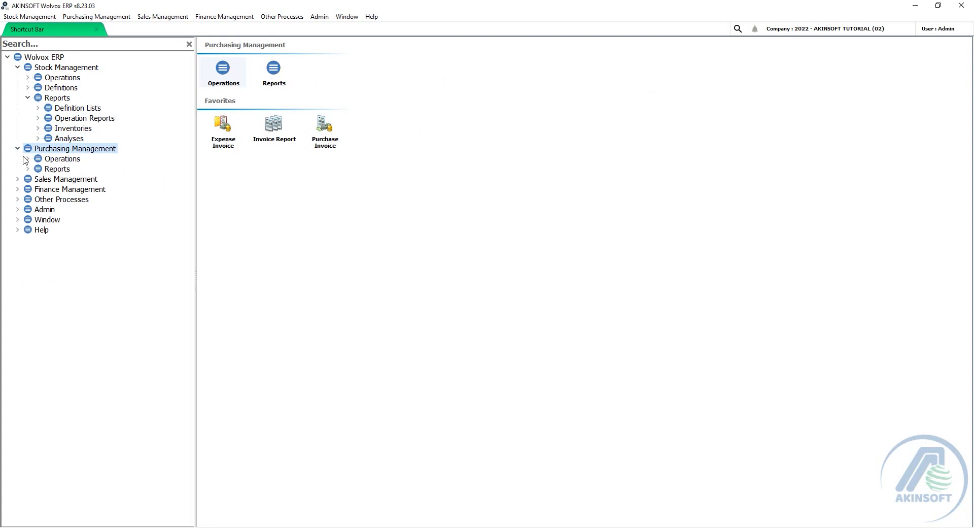
click(35, 170)
click(23, 189)
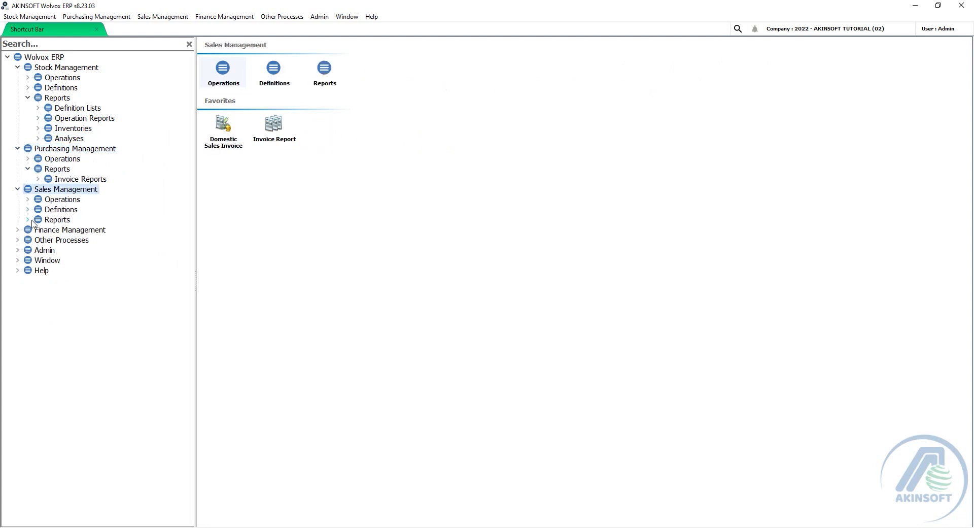
click(33, 220)
click(20, 250)
click(33, 282)
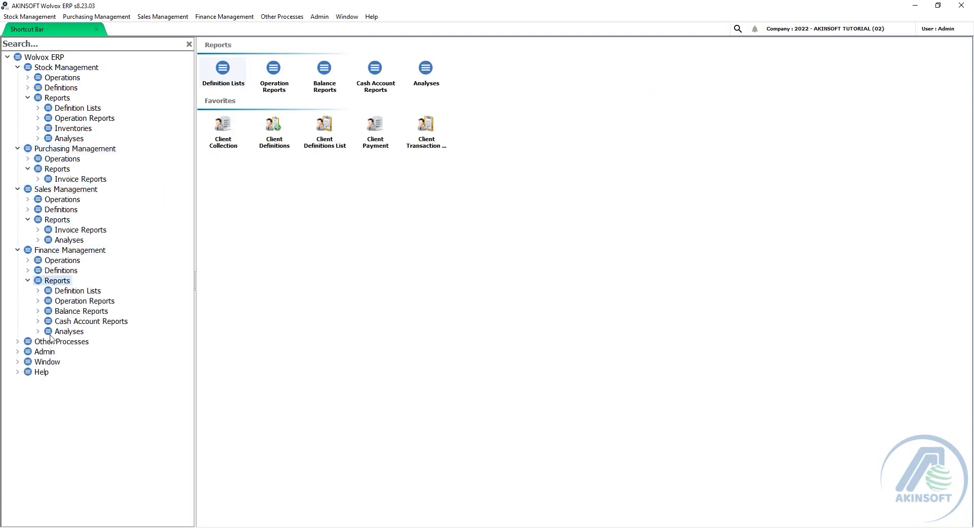
Step: Open the Stock Definitions List from the Stock Management definition list reports
click(47, 108)
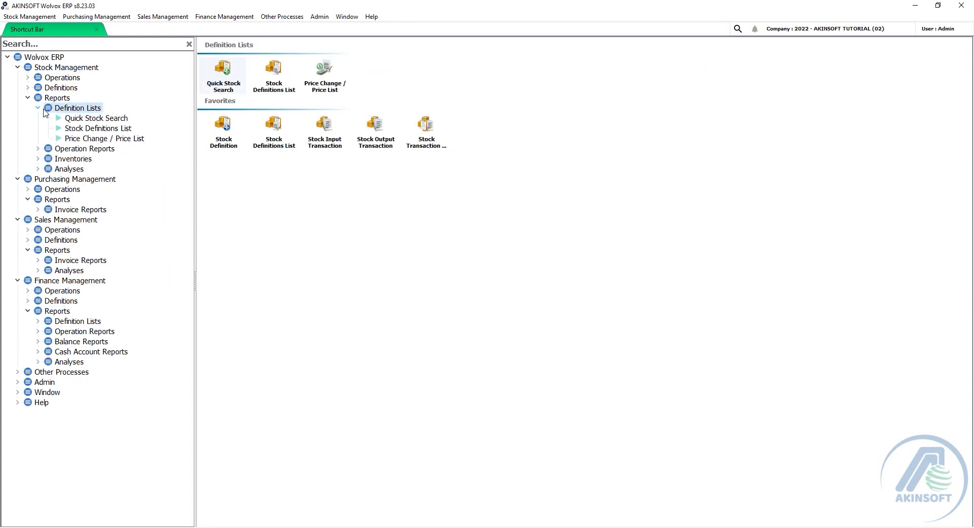
click(89, 131)
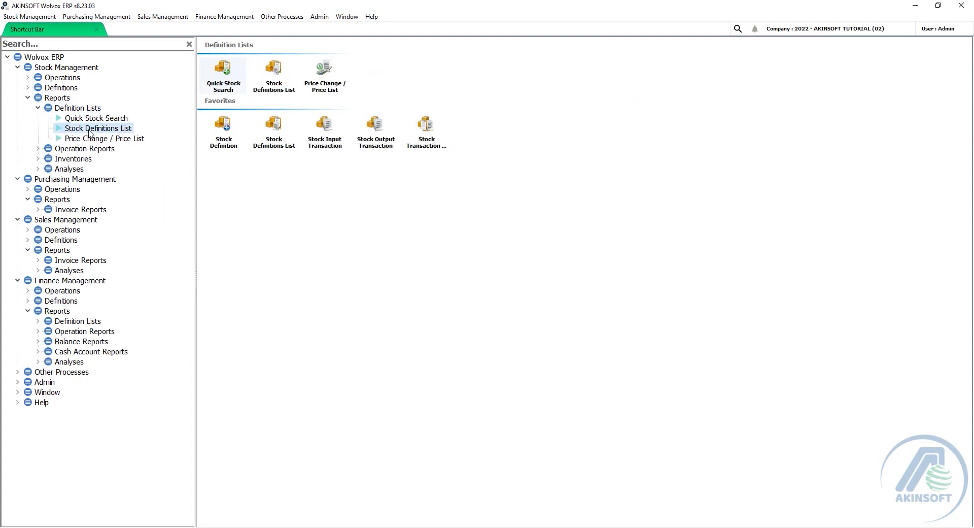
click(289, 144)
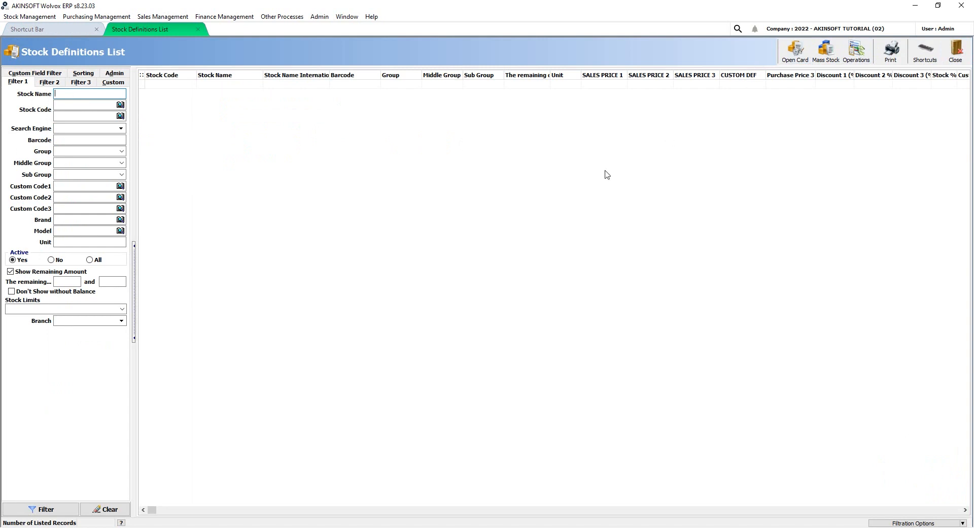
Step: Examine the standard filter pages of the stock list and the choices for Group, Middle Group and Sub Group
click(48, 82)
click(18, 82)
click(81, 83)
click(30, 84)
click(122, 152)
click(144, 152)
click(122, 163)
click(138, 162)
click(122, 174)
click(122, 174)
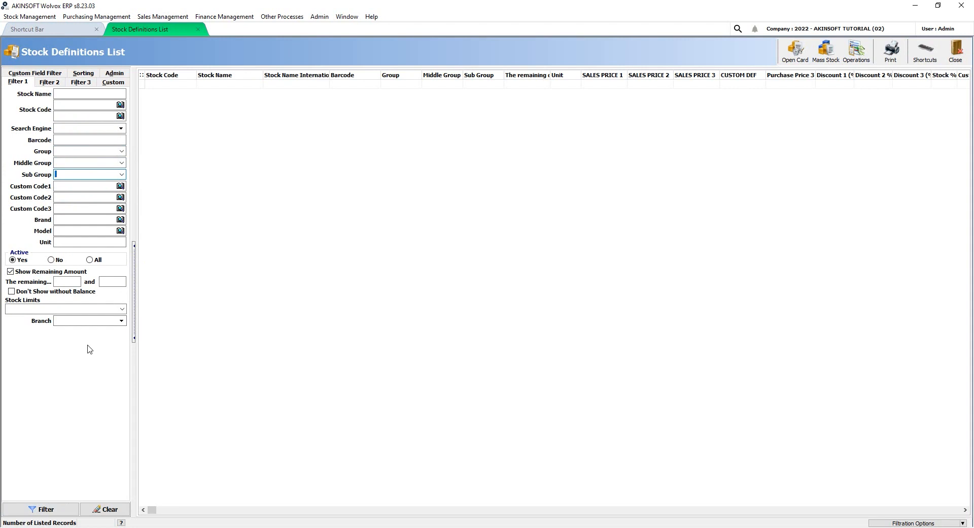
Step: Examine the custom field filters and the option for adding a custom filter to the stock list
click(49, 75)
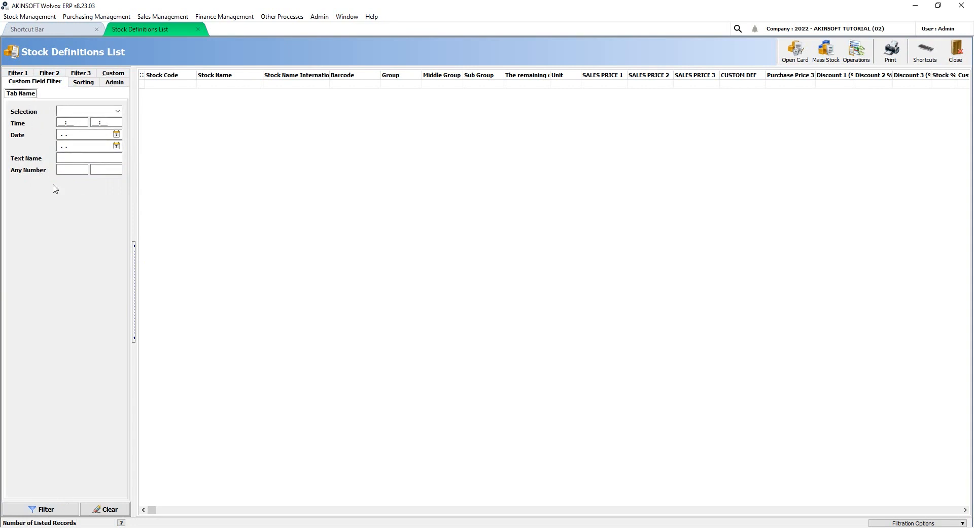
click(120, 75)
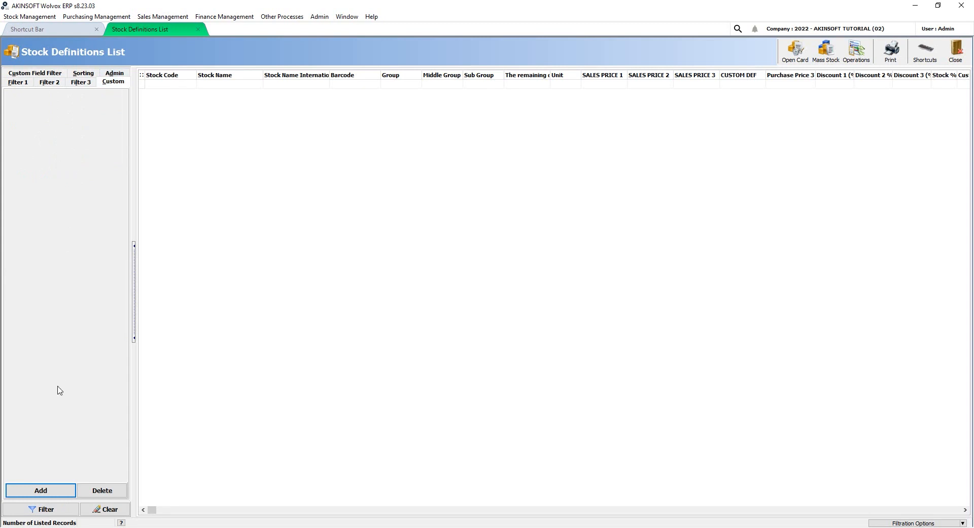
click(62, 490)
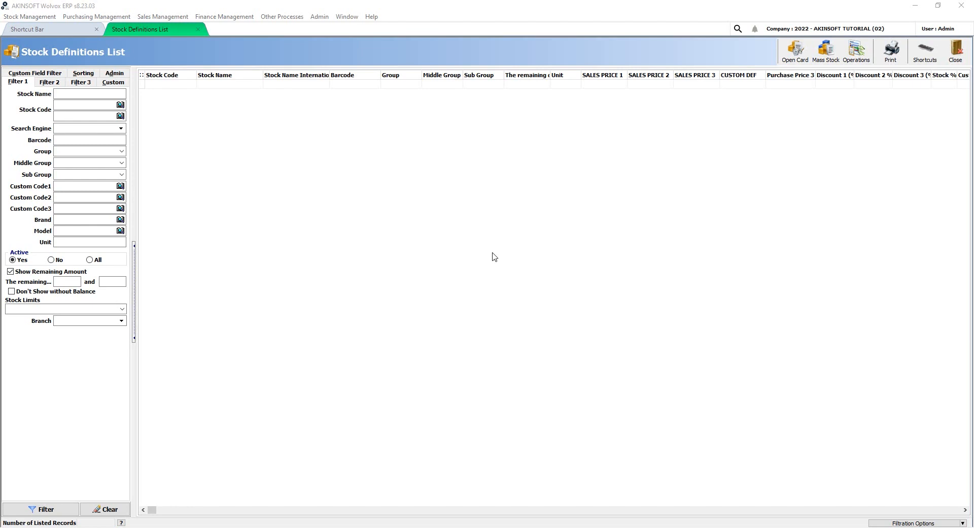
Step: Review the keyboard shortcut assignments for the Stock Definitions List, including Customize Filtration, and close them
click(925, 51)
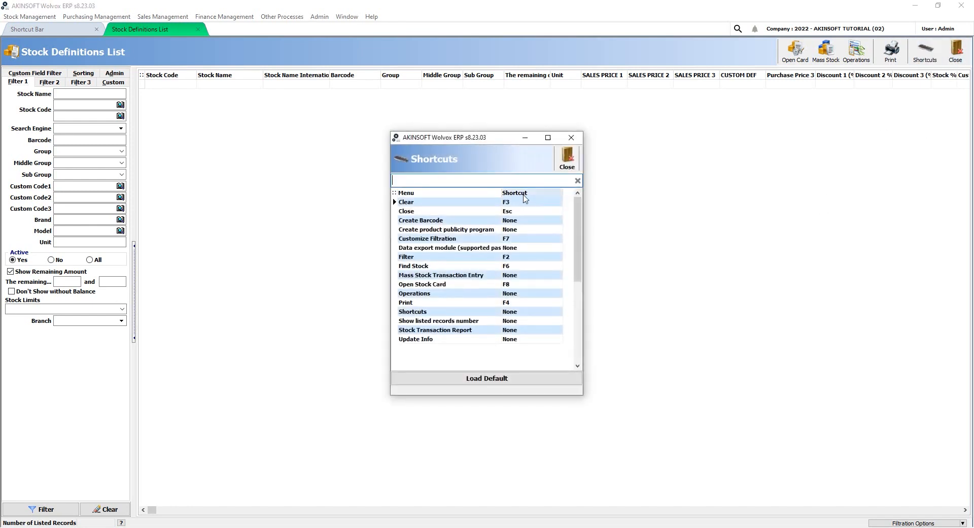
click(558, 239)
click(559, 239)
click(560, 240)
key(Escape)
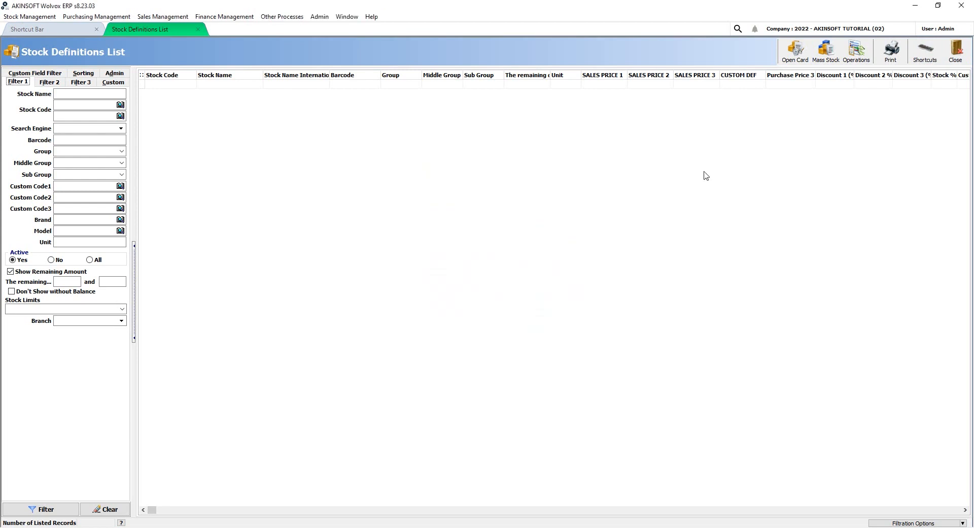
Step: Review the print options and Report Settings of the stock list, and close them without saving
click(889, 53)
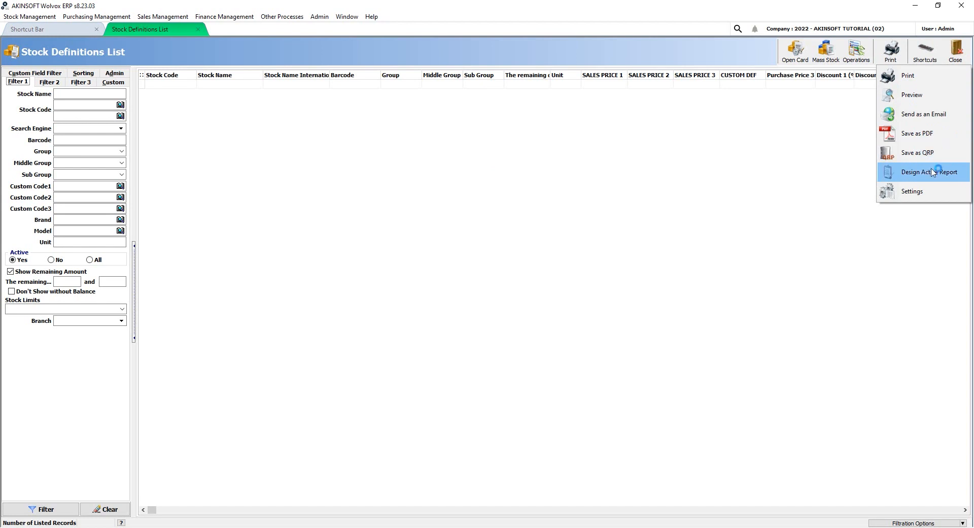
click(928, 196)
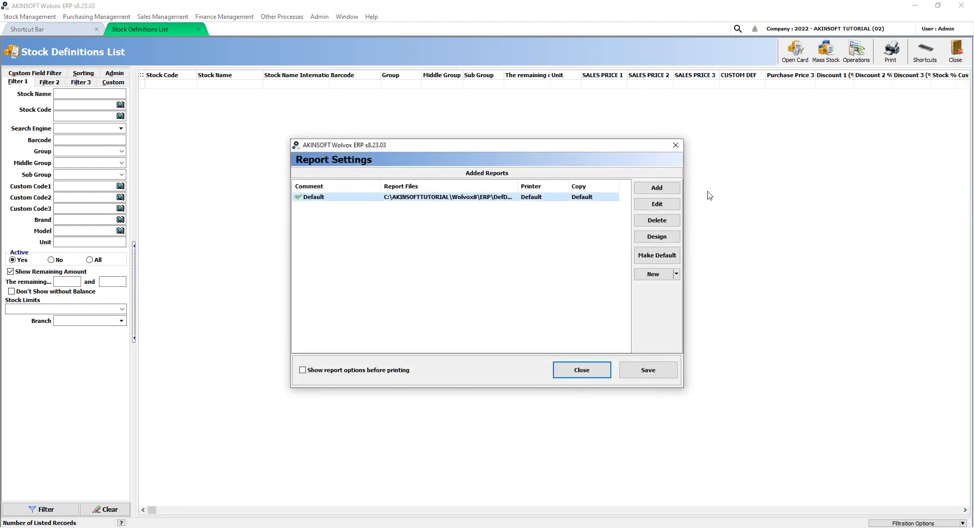
click(657, 192)
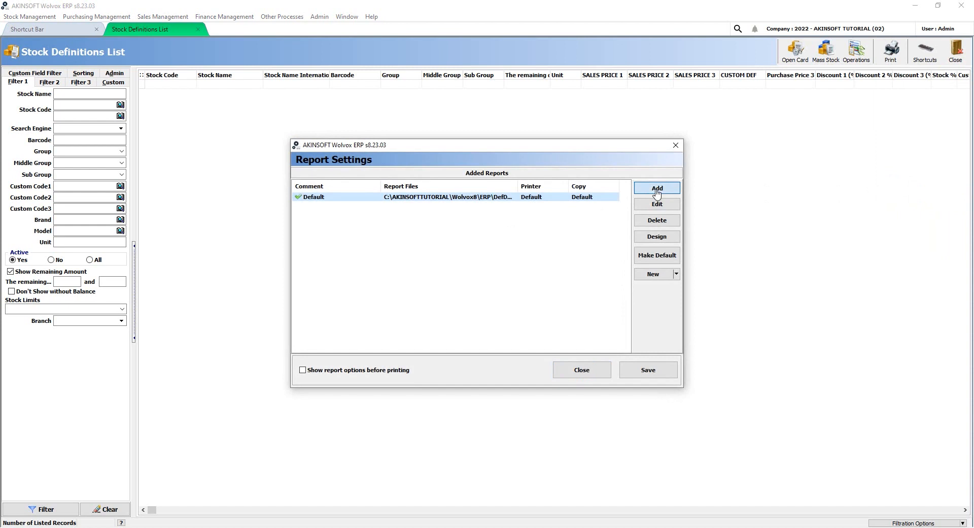
click(621, 190)
click(675, 145)
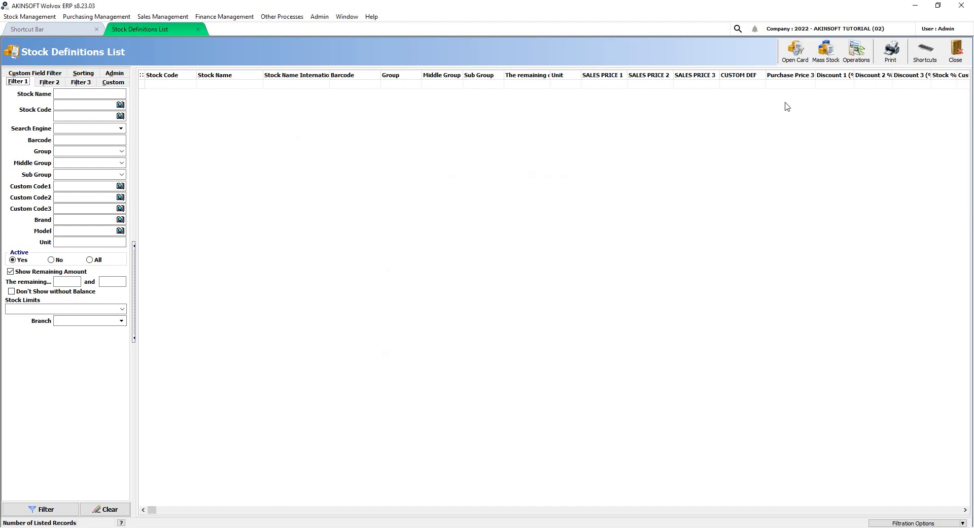
Step: Bulk-update the listed stocks' general info, setting Group to Main Group and Middle Group to Mid Group
click(862, 53)
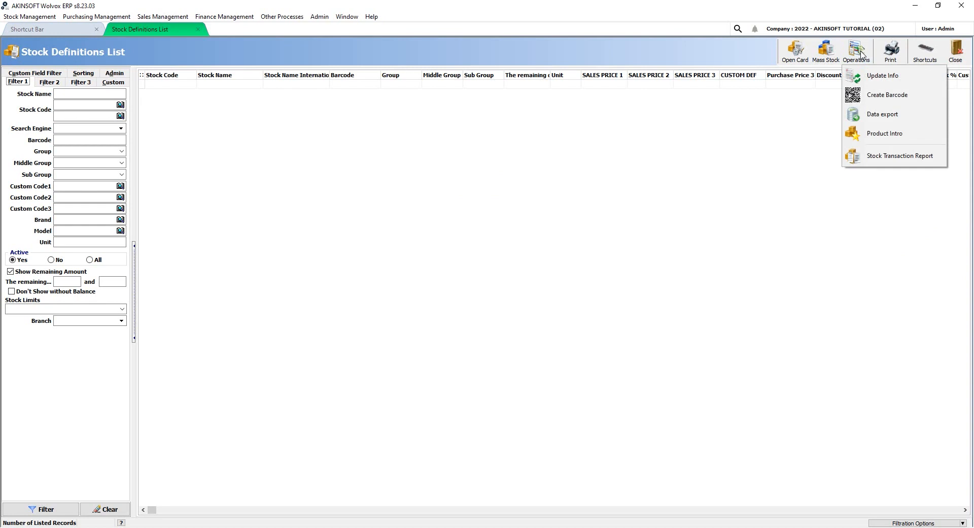
click(883, 76)
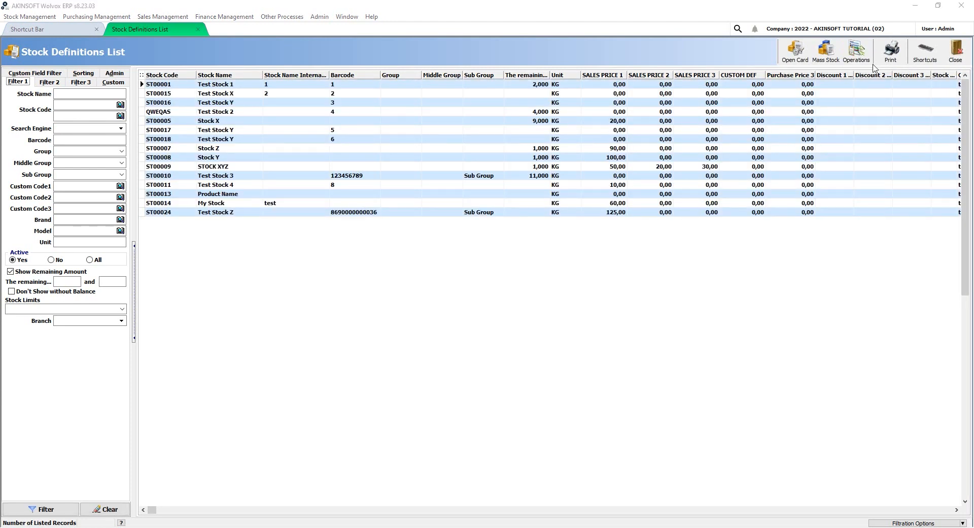
click(343, 225)
click(343, 238)
click(480, 225)
click(469, 244)
click(479, 238)
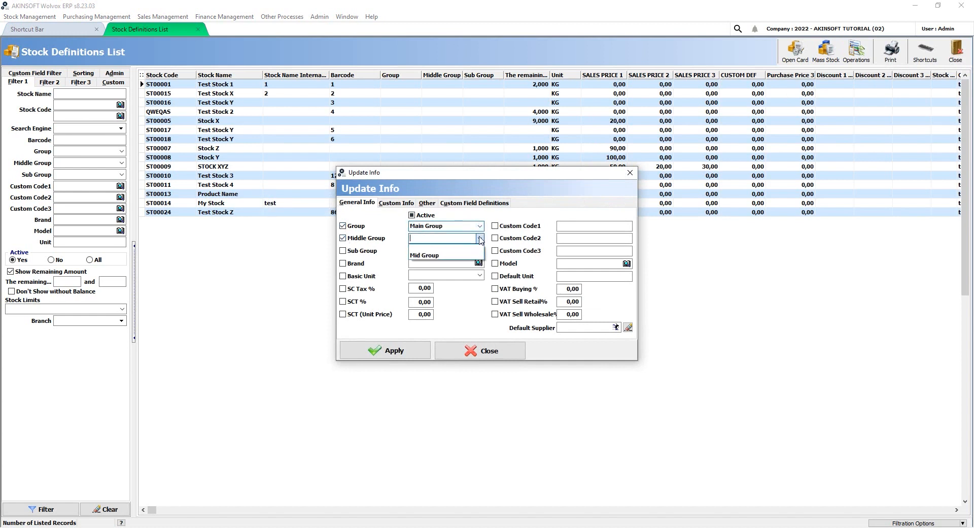
click(432, 255)
click(393, 350)
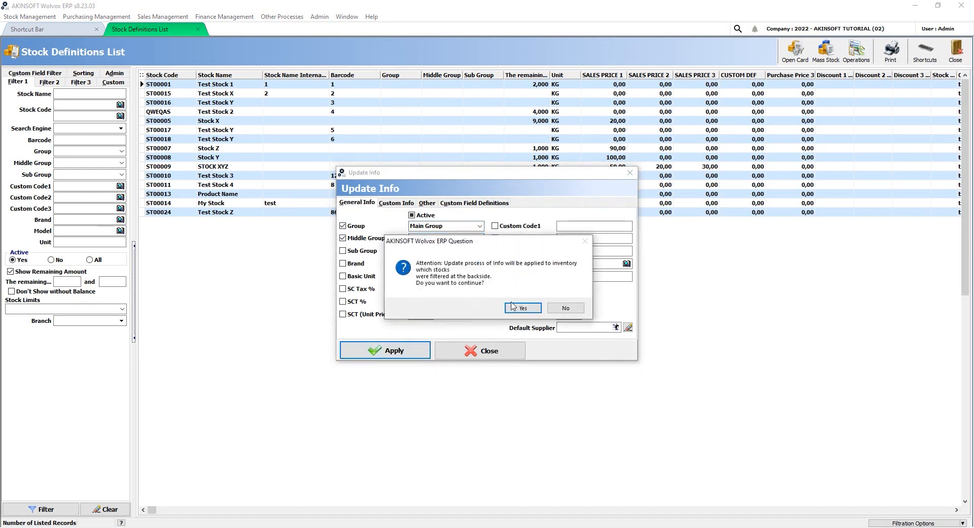
click(519, 304)
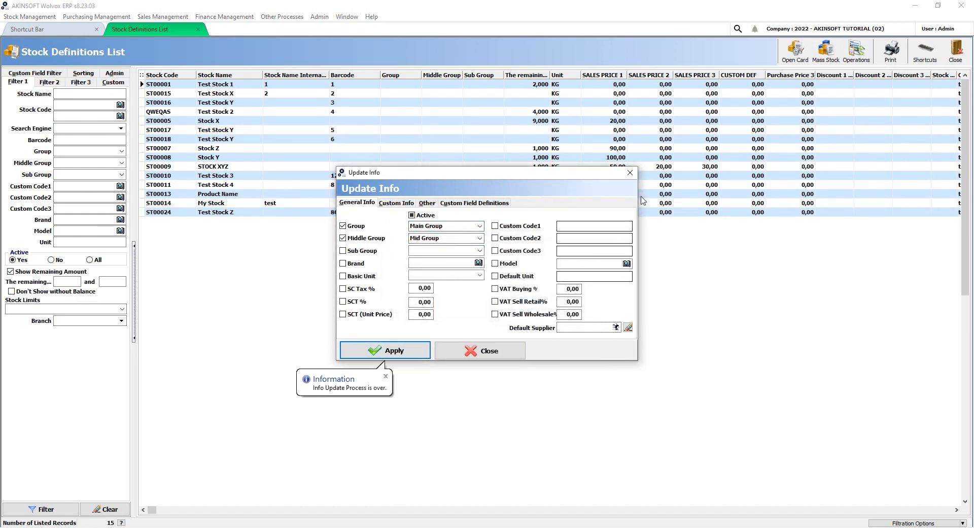
click(480, 350)
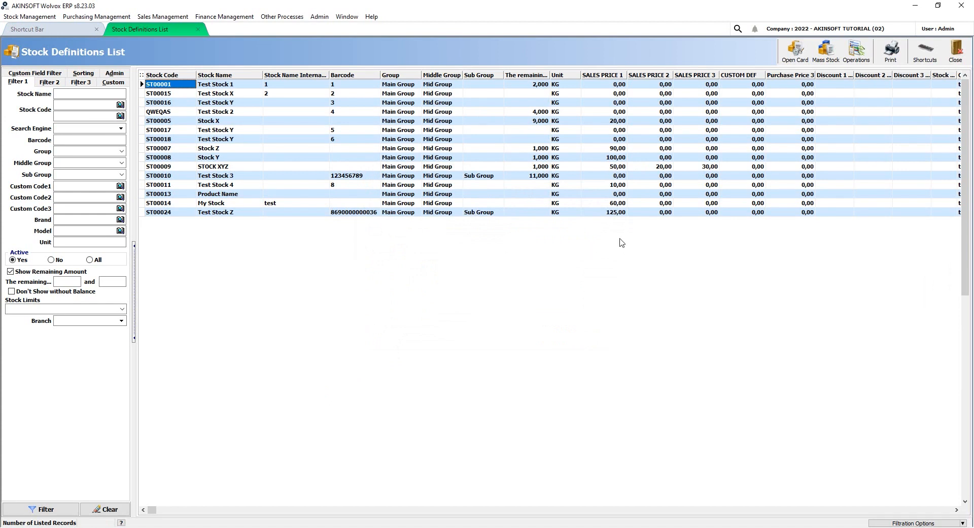
click(856, 51)
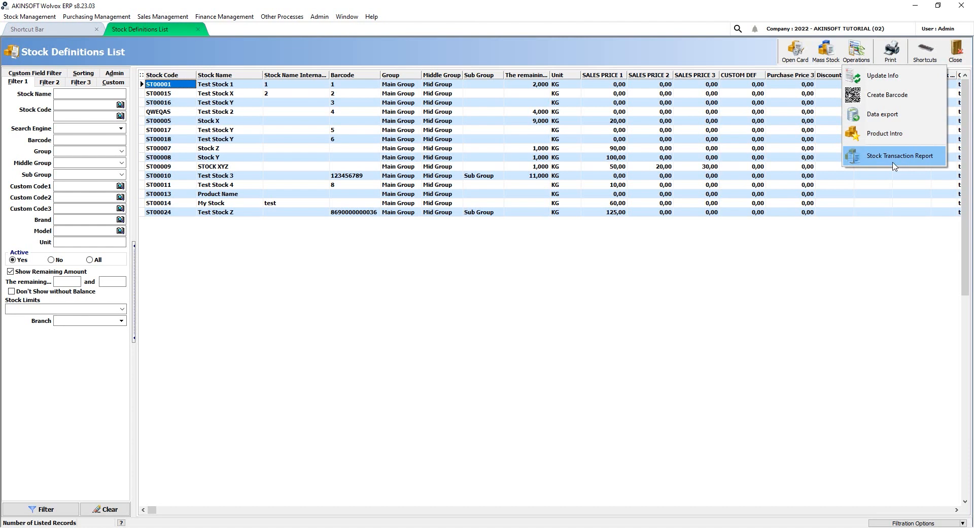
click(807, 148)
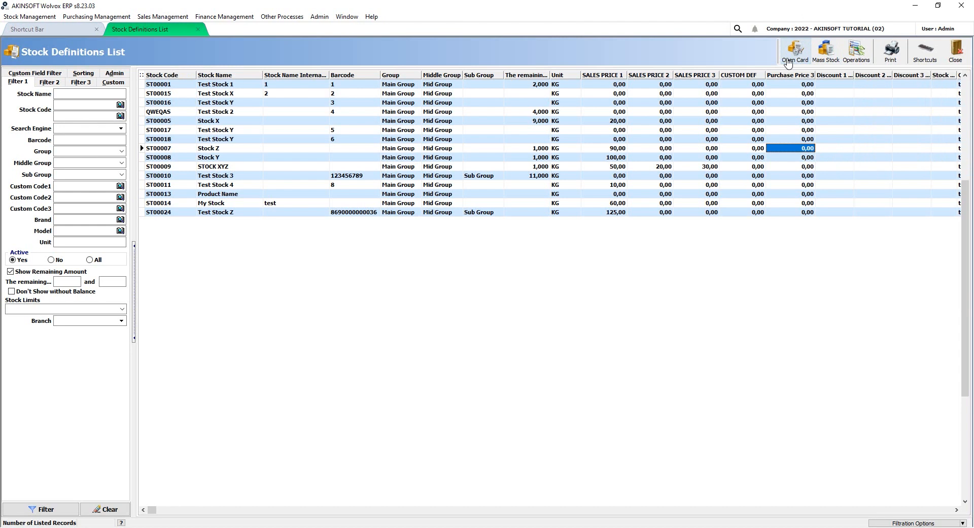
Step: Hide the Discount 1 (%) column of the stock list, and toggle the SALES PRICE 3 column off and on again
click(142, 75)
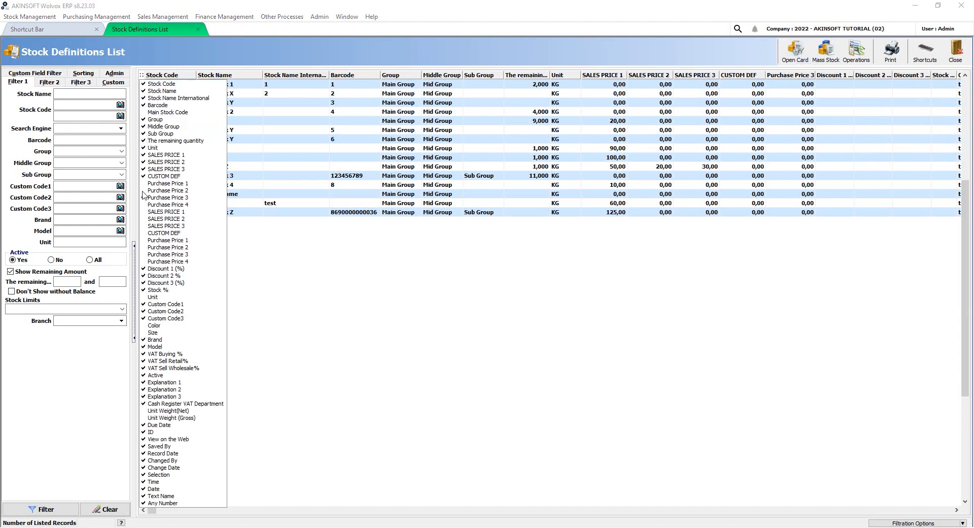
click(146, 270)
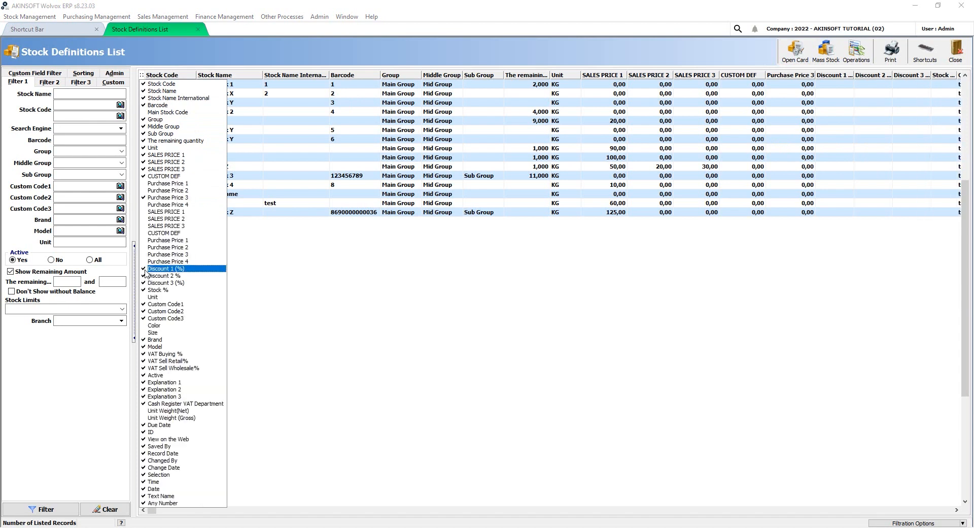
click(145, 168)
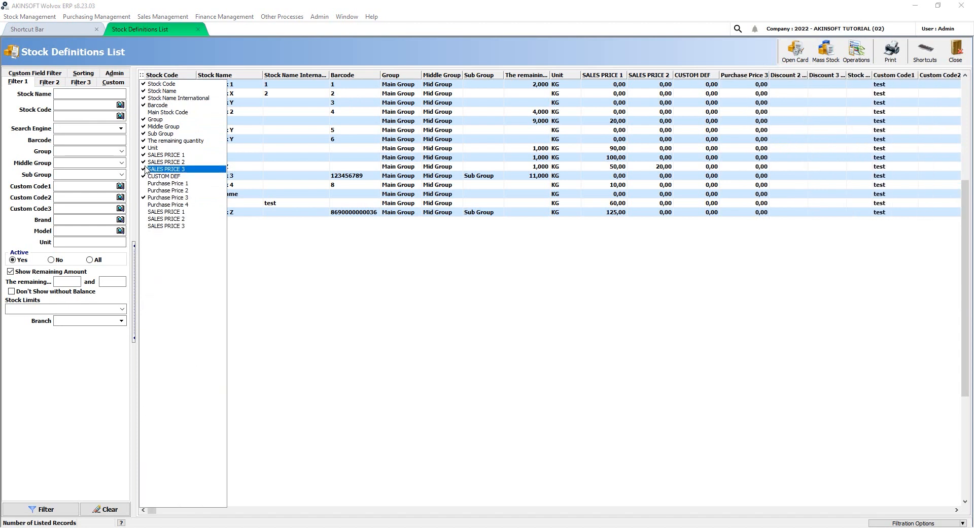
click(145, 168)
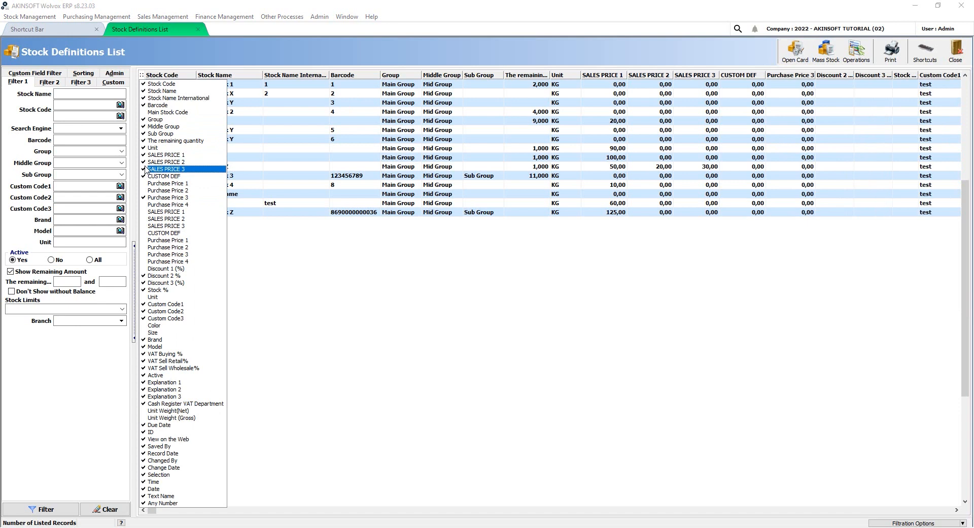
click(512, 257)
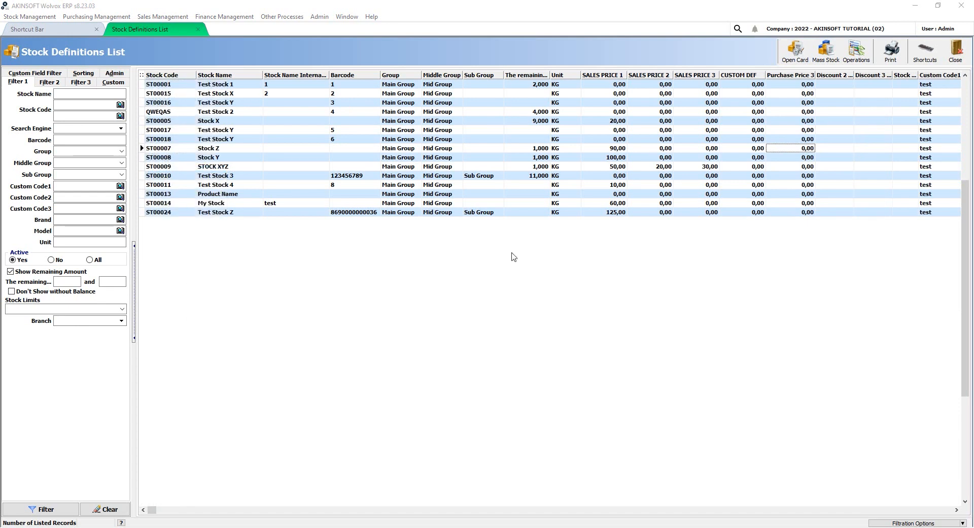
Step: Untick Middle Group and The remaining quantity in the table customization, look at the color and font options, and close without saving
right_click(513, 256)
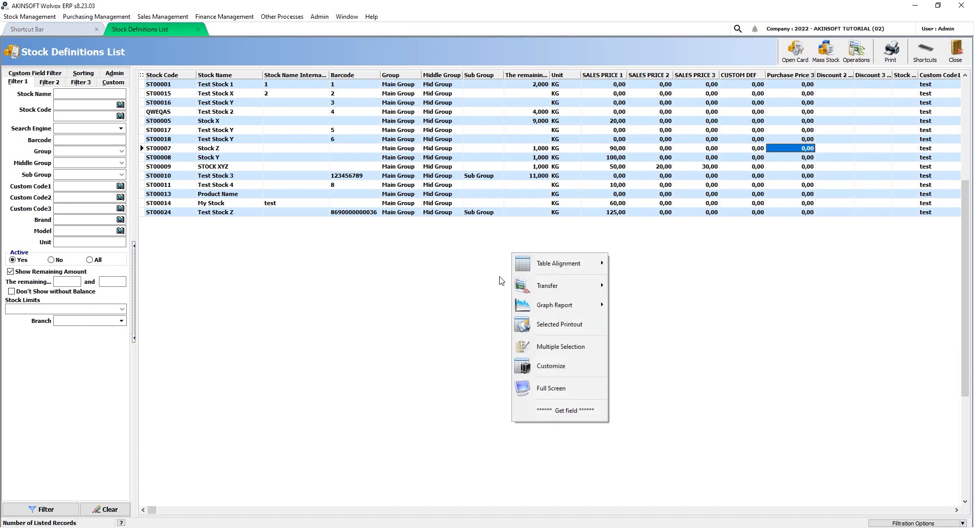
click(542, 366)
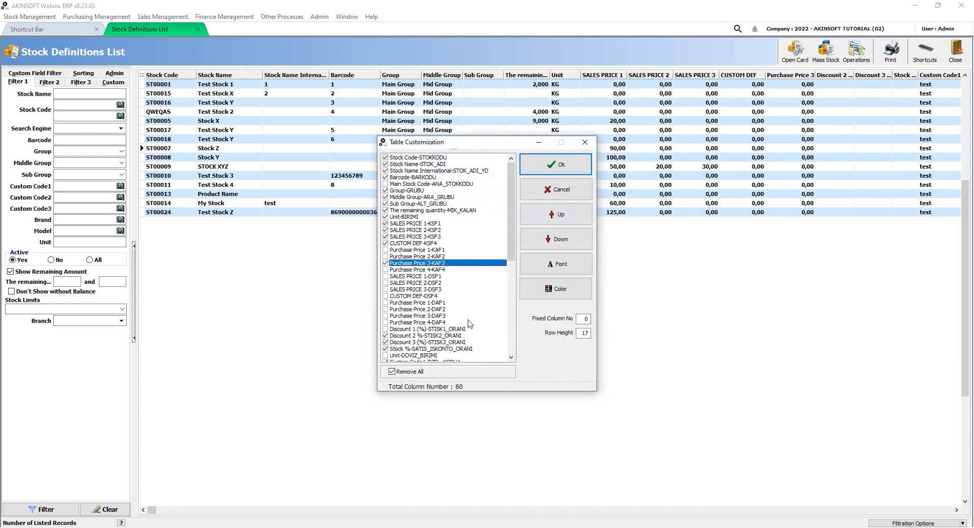
click(386, 197)
click(385, 210)
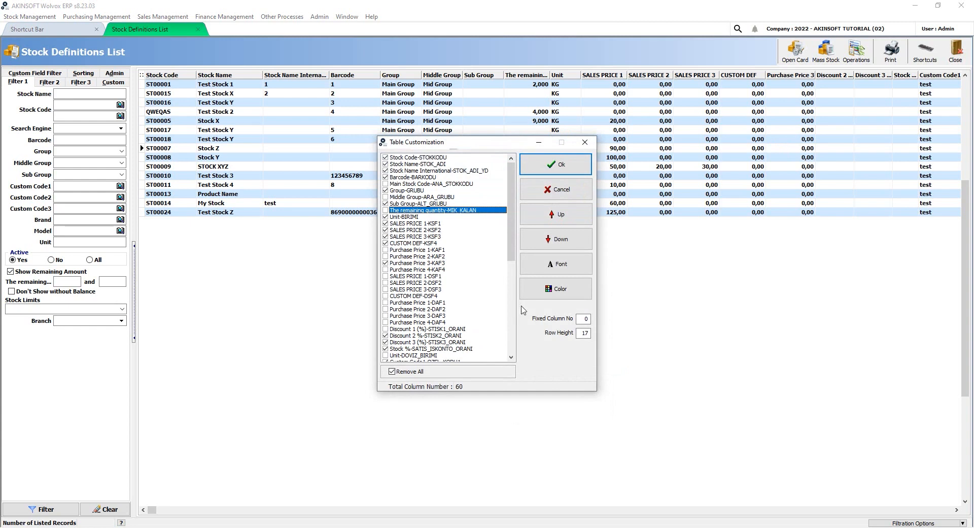
click(539, 295)
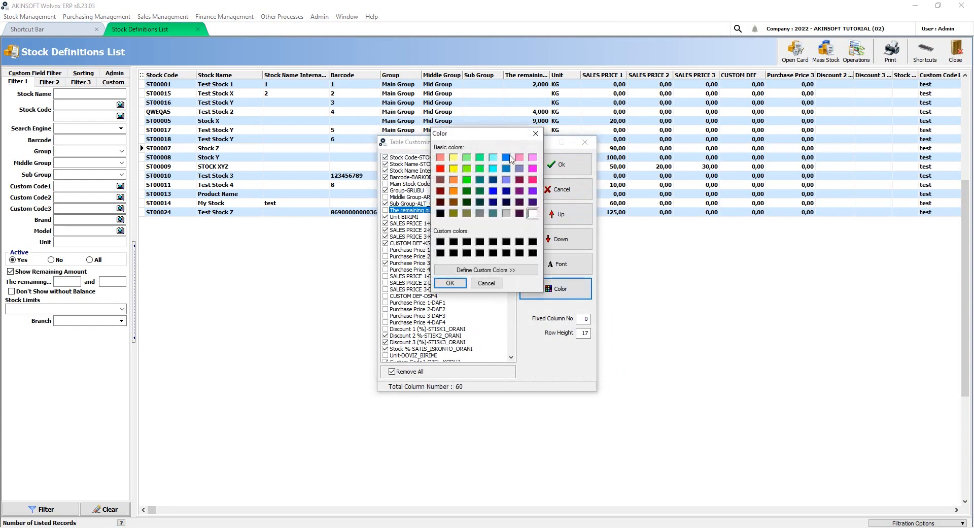
click(536, 134)
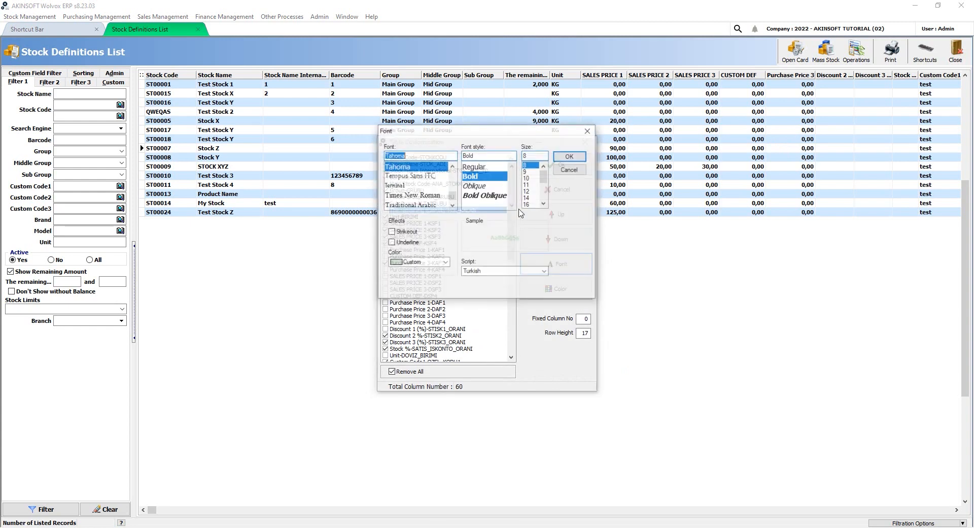
click(589, 130)
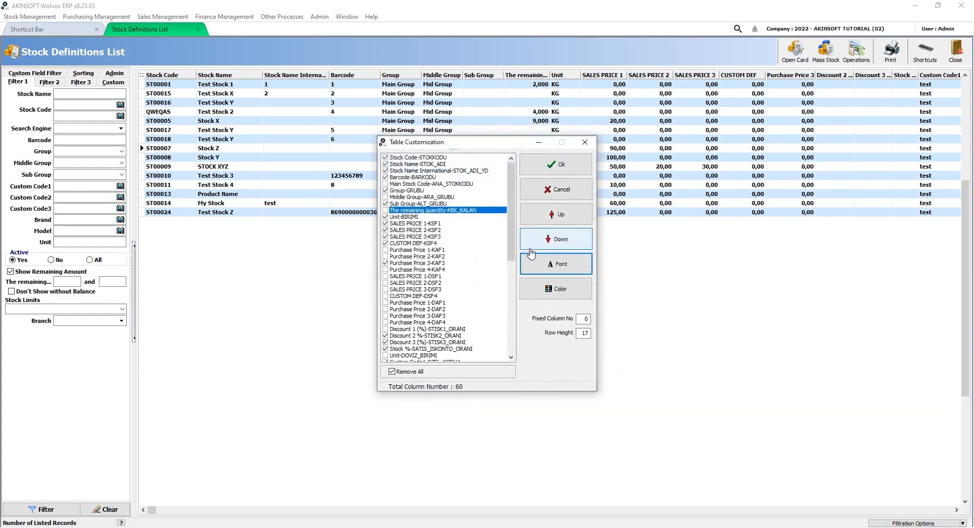
click(584, 142)
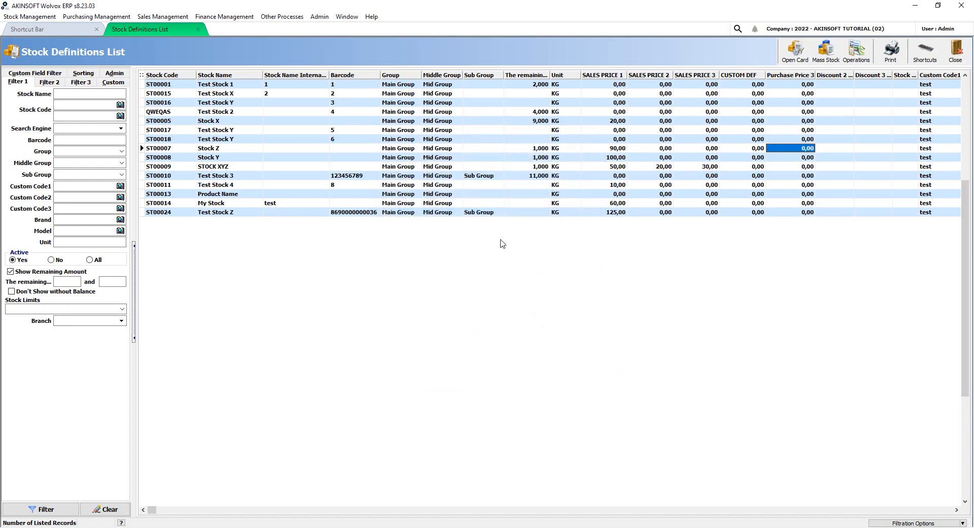
Step: Save the current table alignment of the stock list
right_click(501, 243)
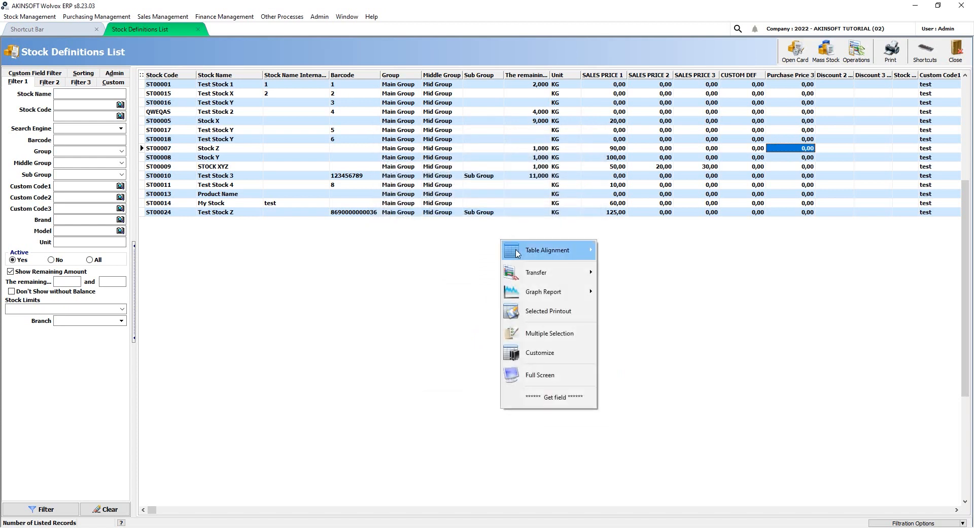
mouse_move(587, 254)
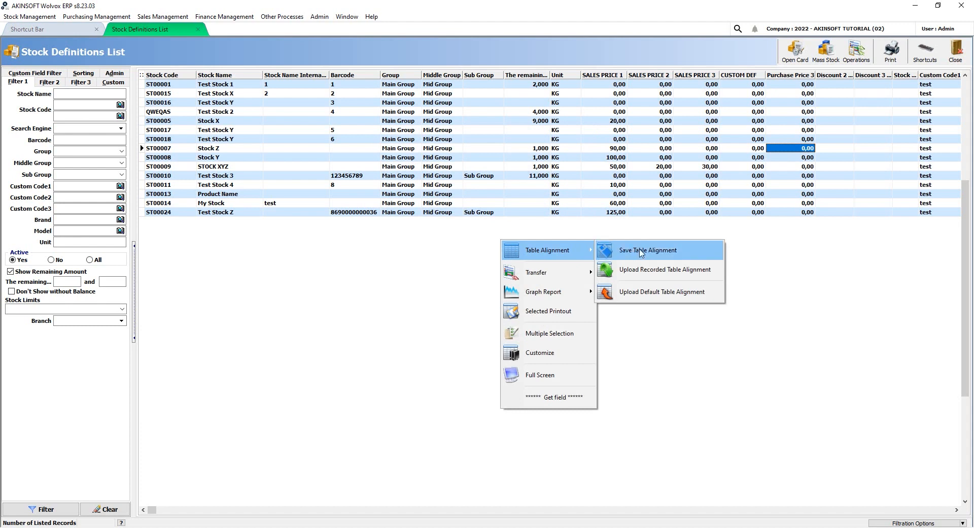
click(663, 256)
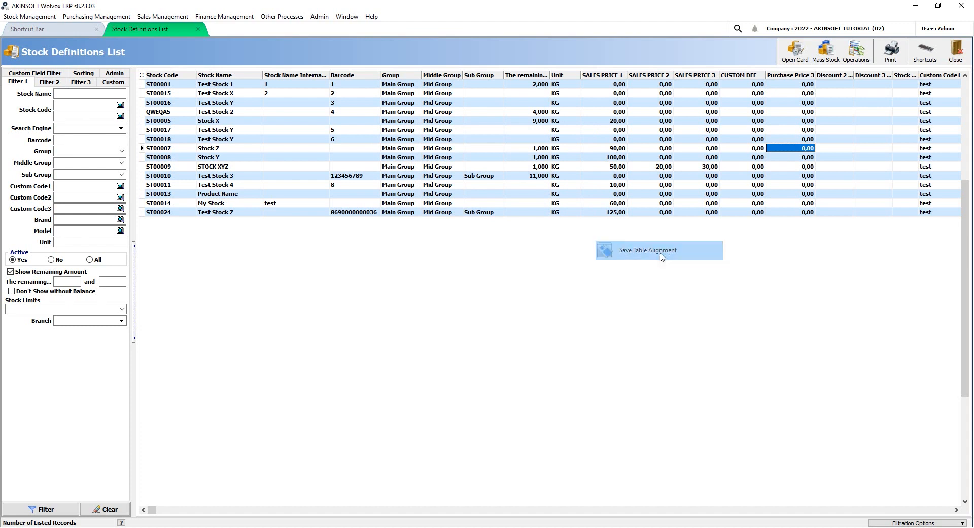
right_click(495, 256)
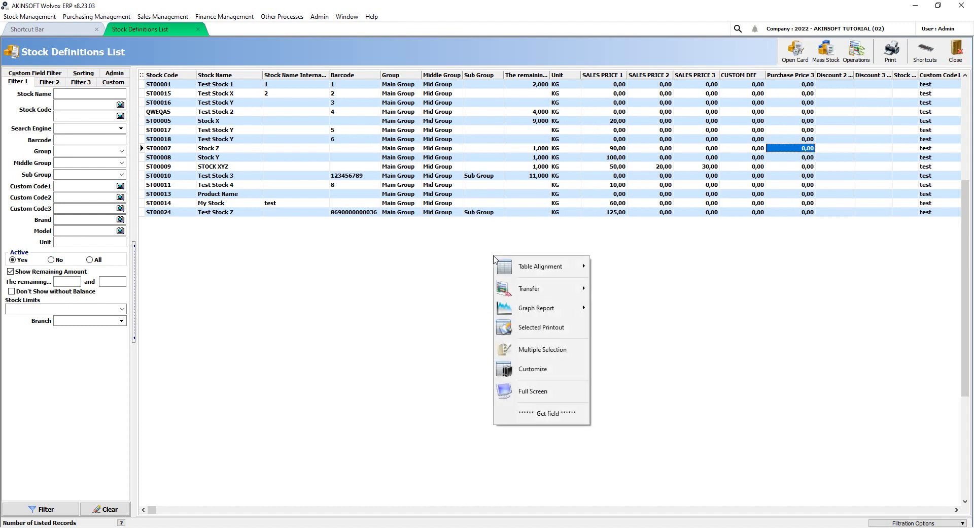
mouse_move(525, 270)
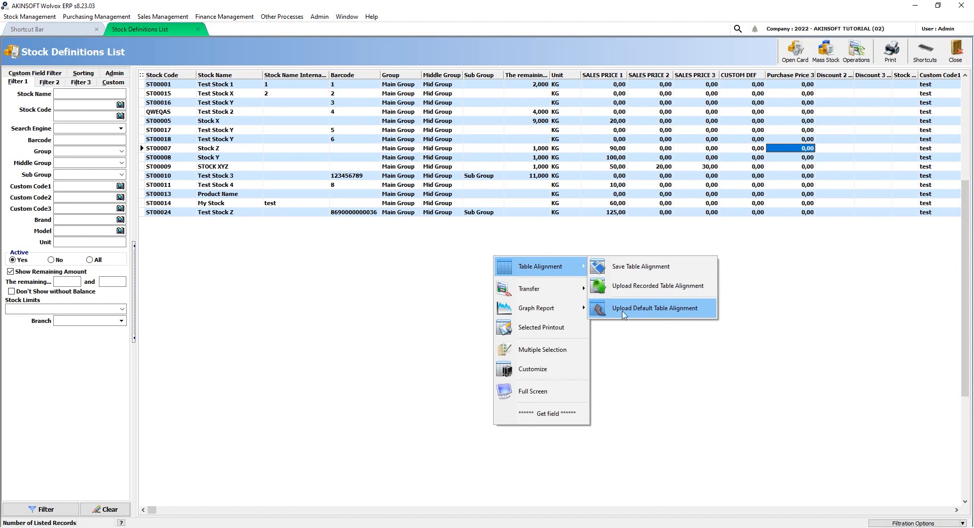
mouse_move(524, 292)
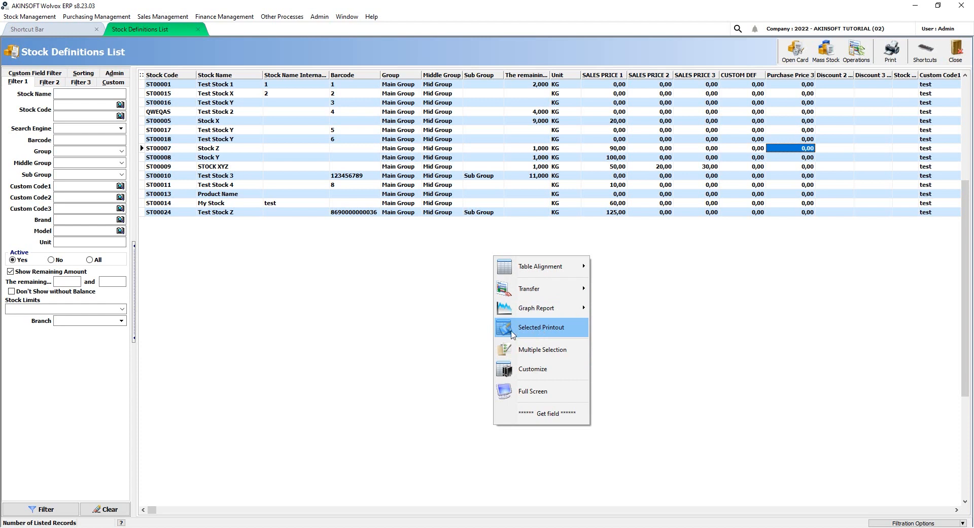
click(412, 333)
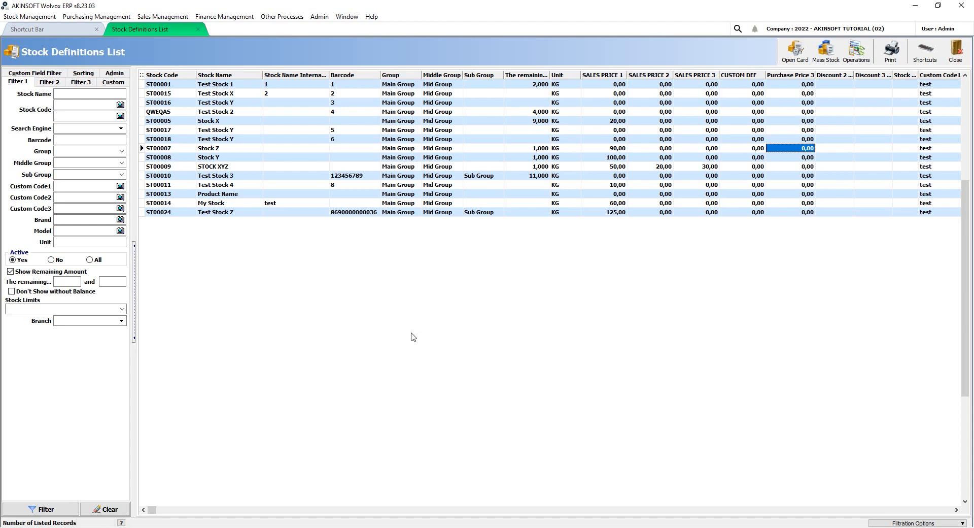
Step: Display the number of listed records, and save the current filtration criteria as a new criterion named "test"
click(121, 522)
click(879, 523)
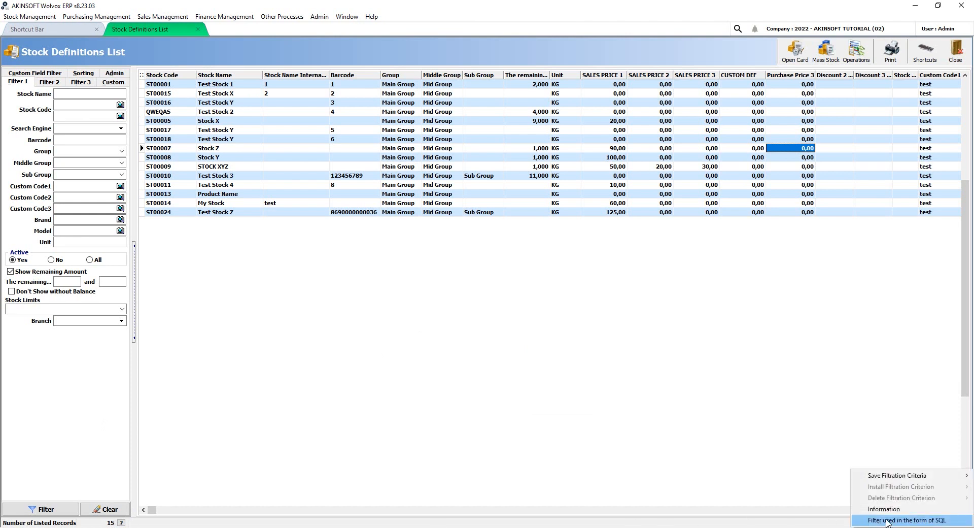
mouse_move(923, 477)
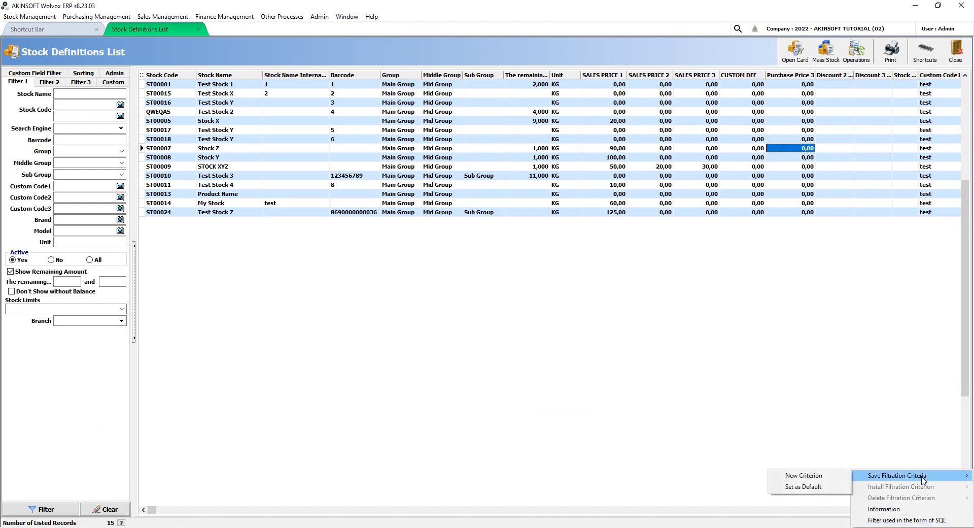
click(834, 477)
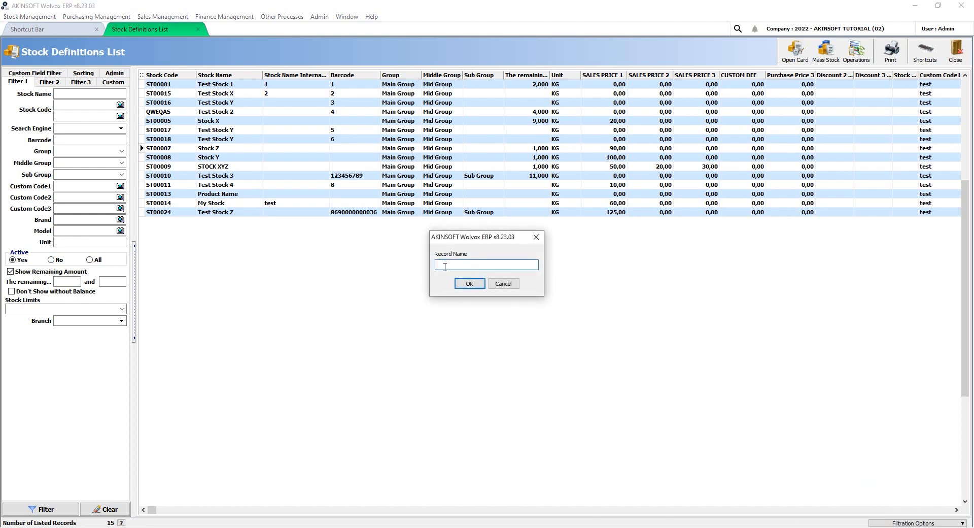
text(test)
click(462, 283)
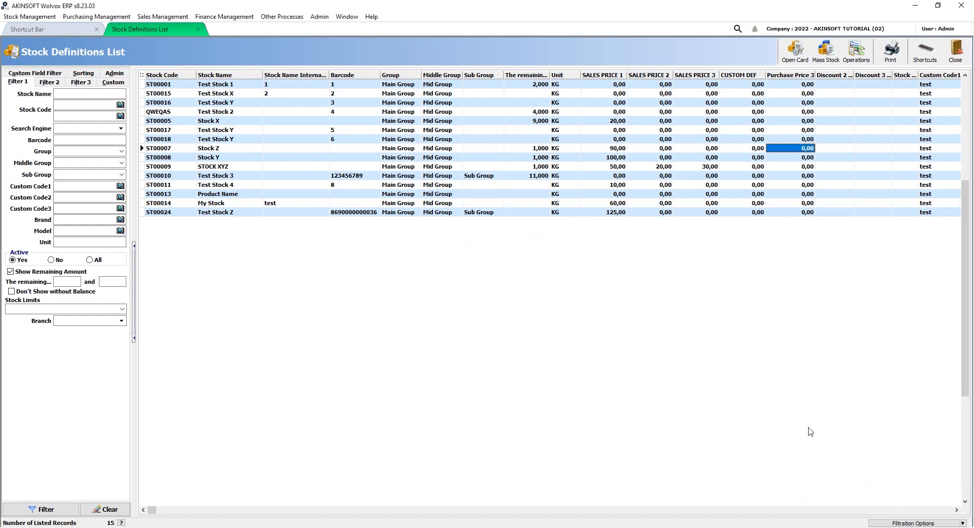
Step: Set the saved criterion "test" as the default filtration of the stock list
click(925, 523)
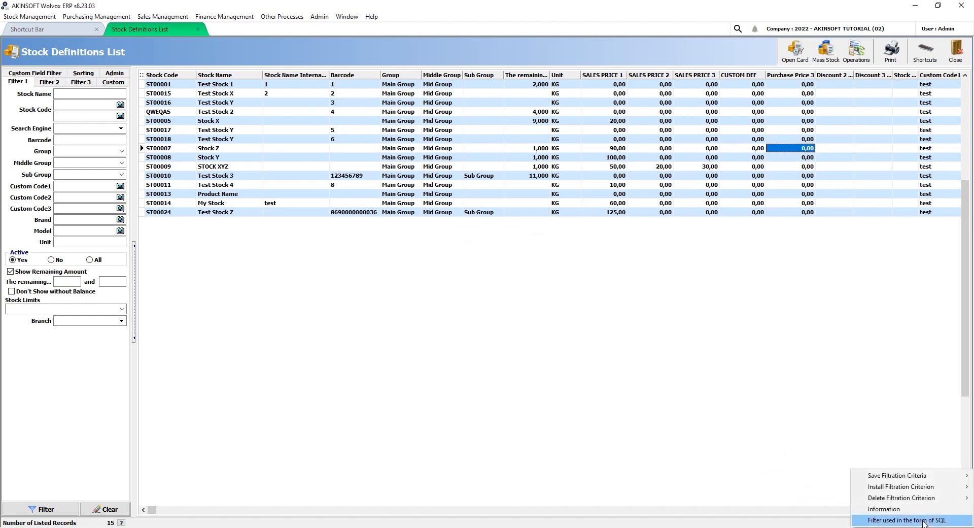
mouse_move(913, 476)
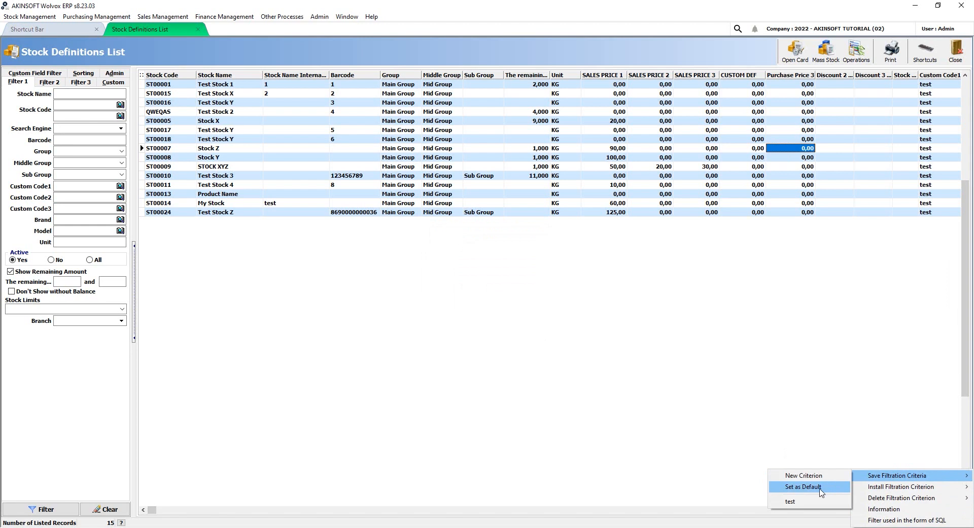
click(821, 491)
click(444, 191)
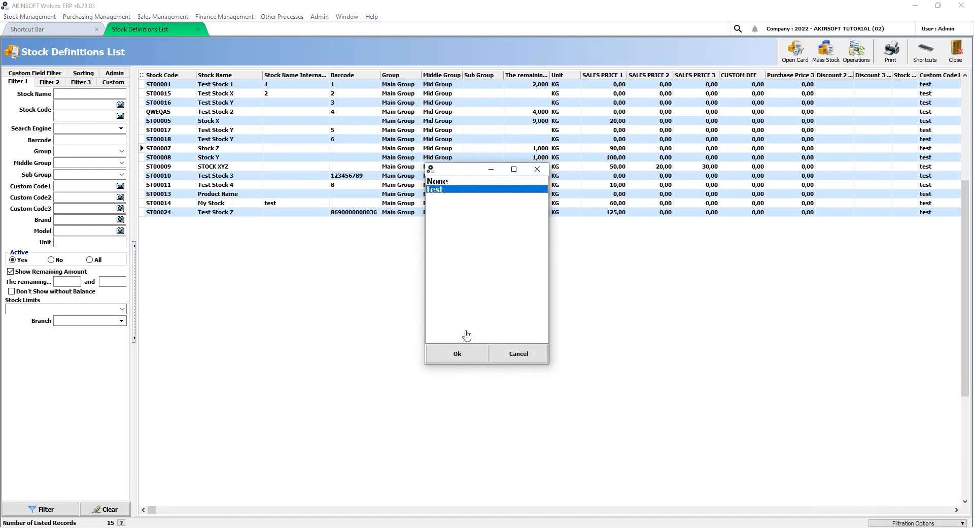
click(476, 359)
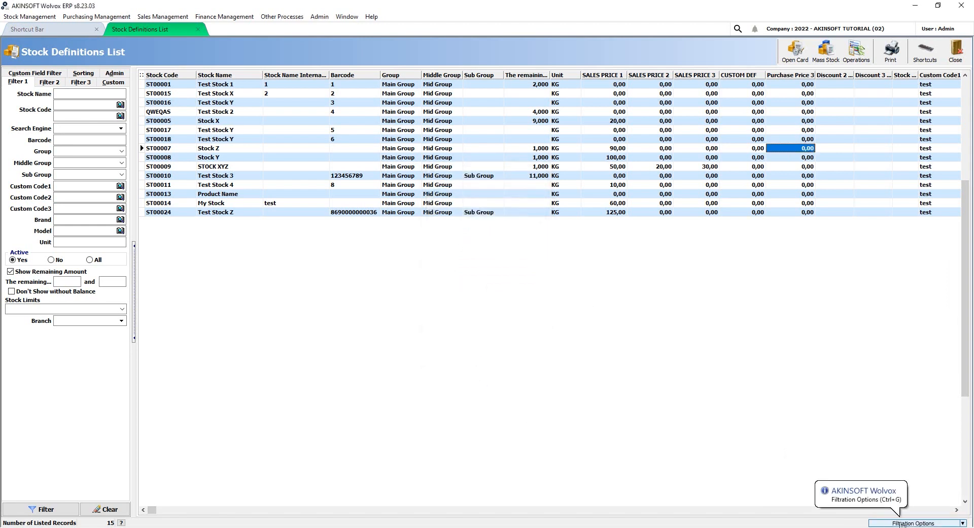